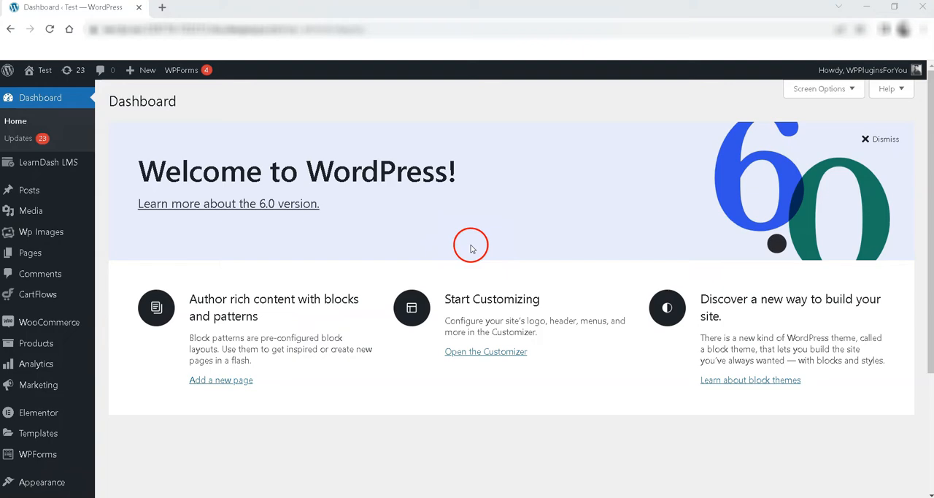
- Check that the LearnDash LMS - Import Courses From Excel and Presto Player plugins are active
drag(138, 212, 315, 214)
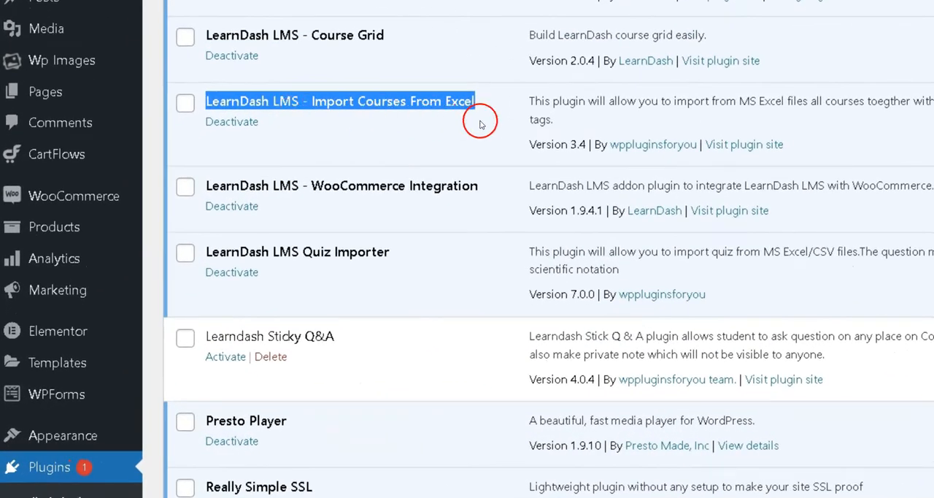
drag(208, 420, 289, 419)
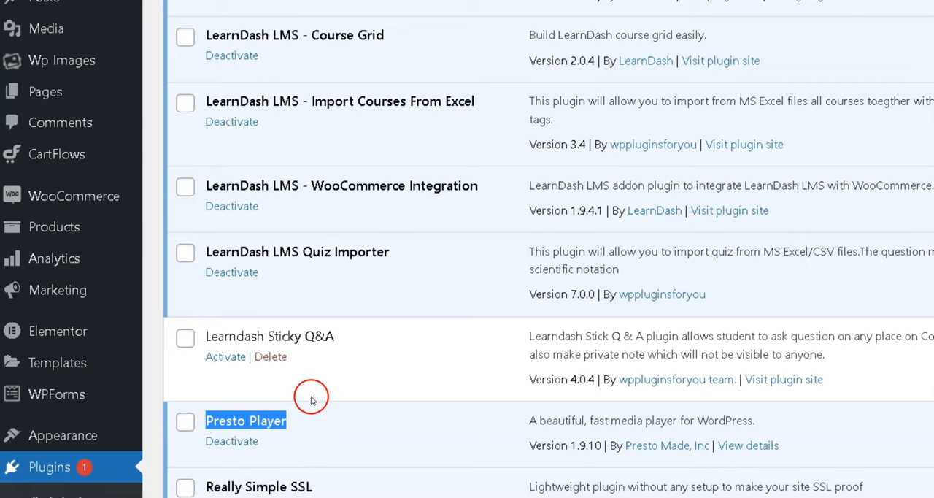
drag(204, 103, 481, 108)
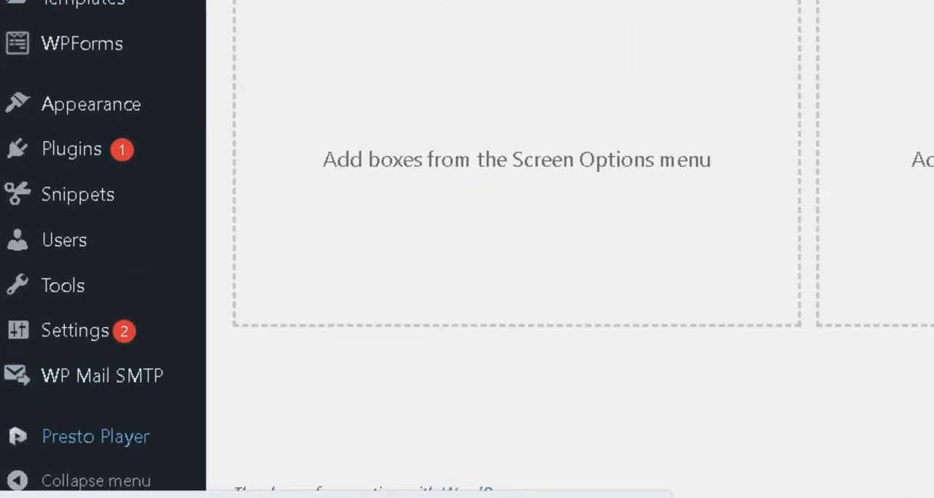
- Add a new video in Presto Player's Media Hub and title it "Prestoplayer video"
mouse_move(65, 469)
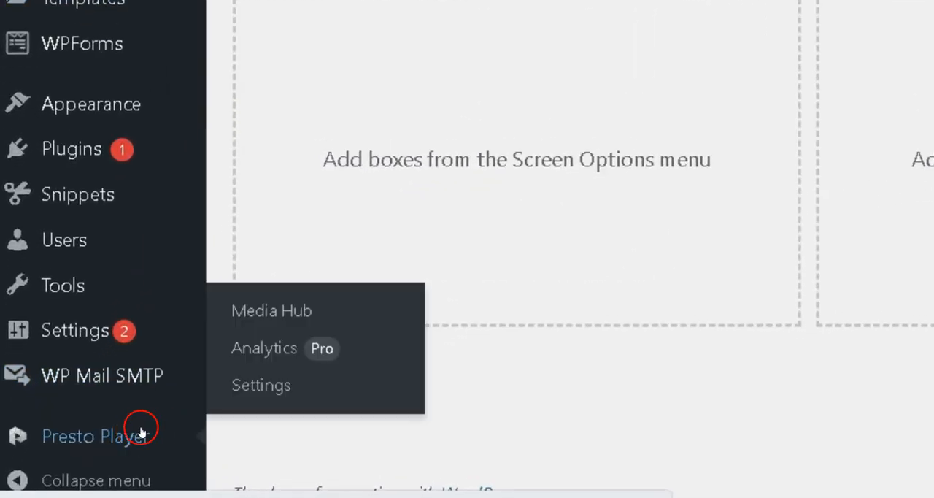
click(283, 313)
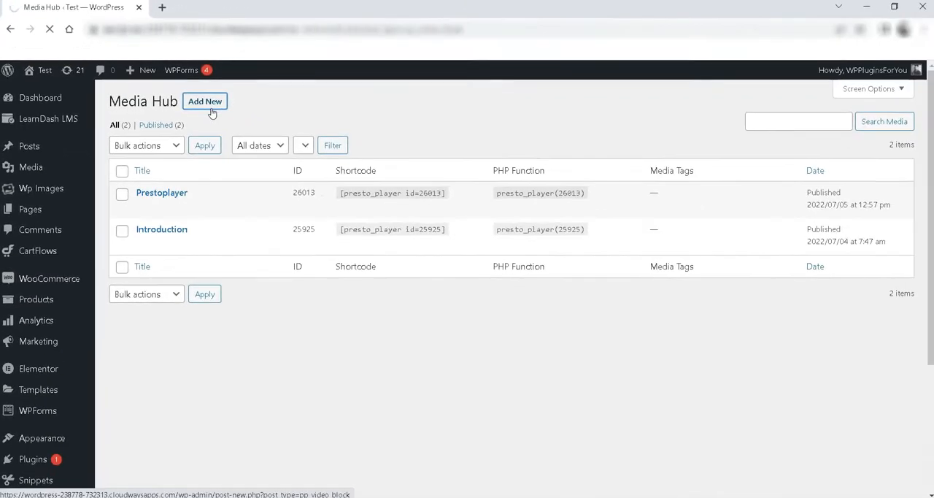
click(151, 211)
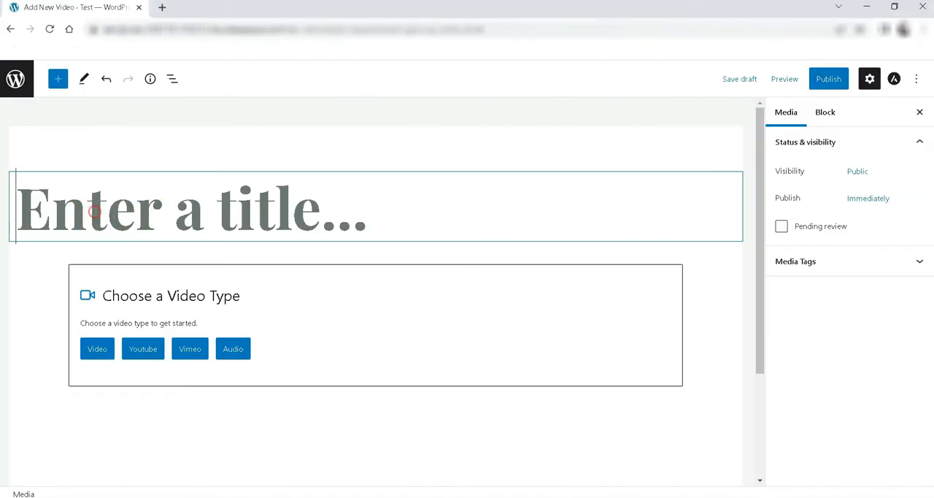
text(Prestoplayer video)
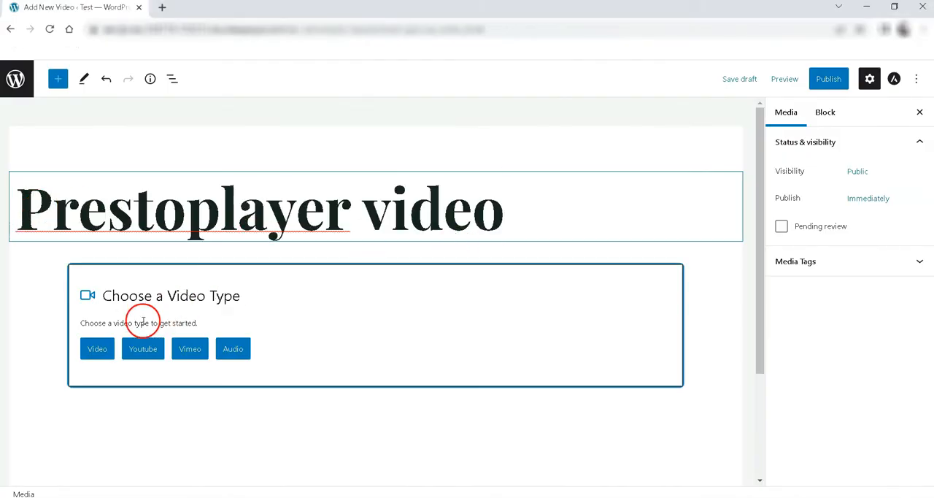
- Set the block to a self-hosted video and insert production-ID_3969453.mp4 from the media library
click(100, 351)
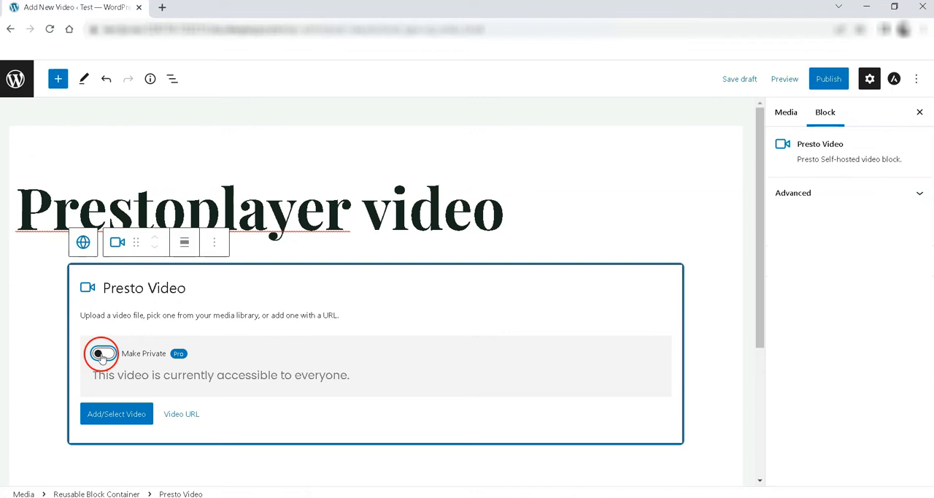
click(141, 415)
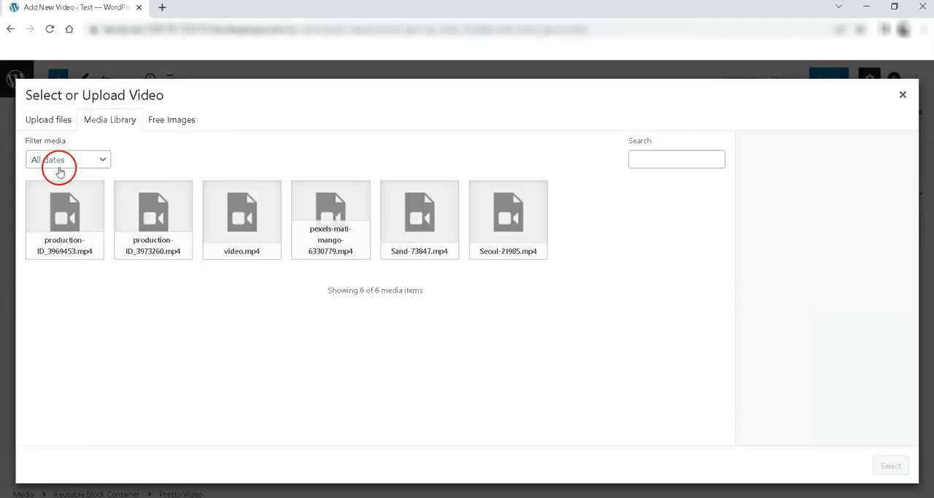
click(76, 212)
click(890, 465)
scroll(569, 324, up, 2)
scroll(657, 315, down, 2)
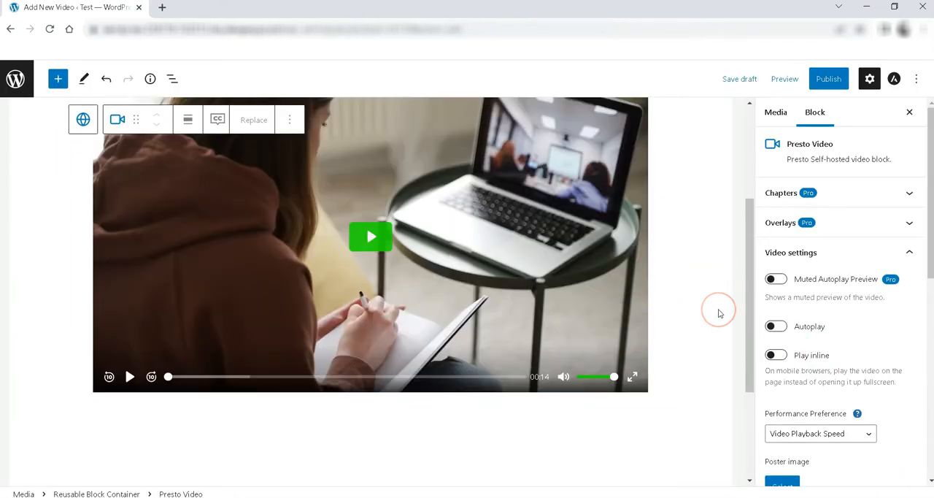
- Set the global player branding colour to green #00DB10 and review the video block's other settings
scroll(832, 365, down, 10)
drag(828, 459, 815, 460)
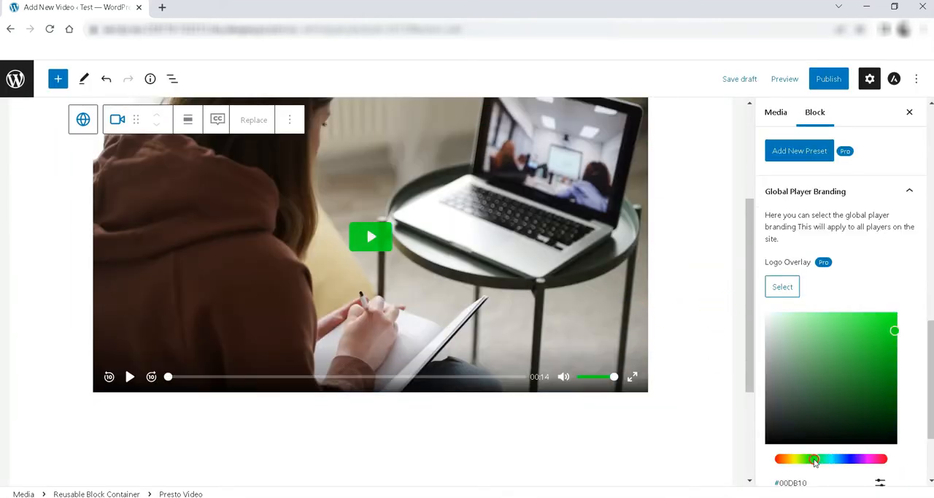
scroll(850, 411, up, 3)
scroll(850, 410, down, 4)
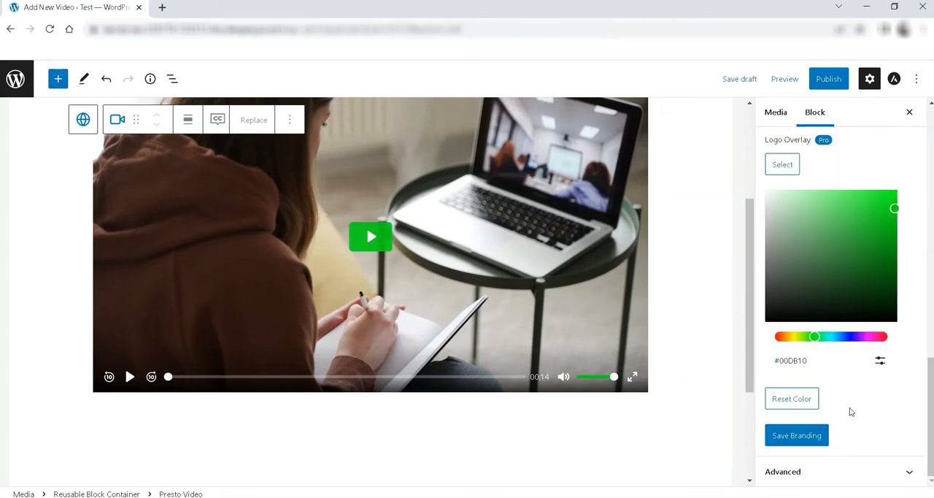
scroll(846, 414, up, 10)
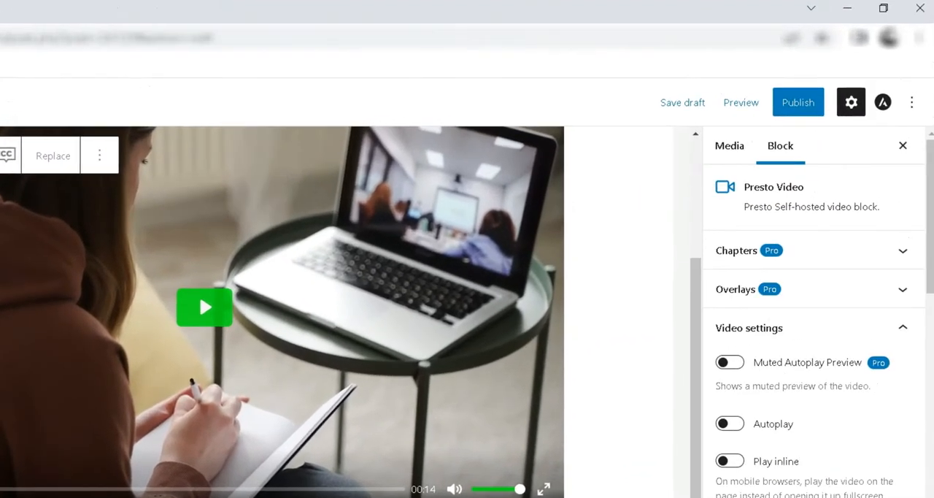
- Publish the Prestoplayer video with public visibility
click(801, 106)
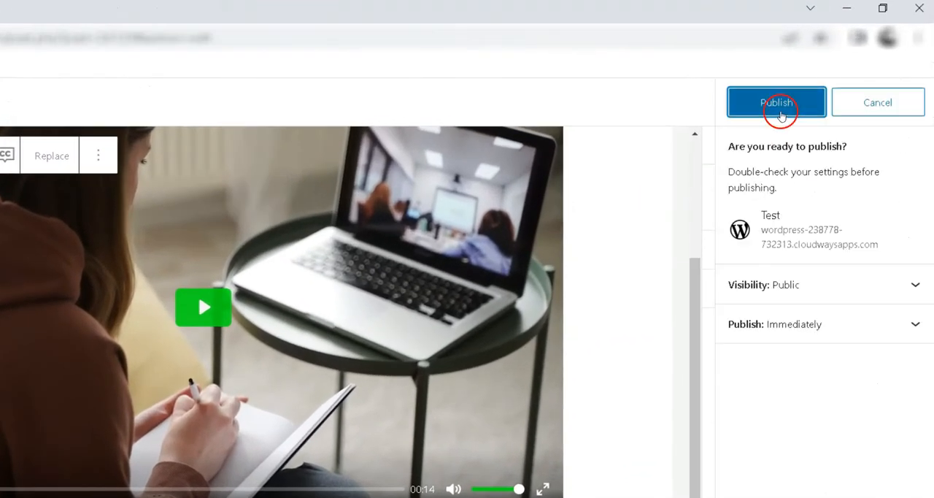
click(794, 111)
click(795, 113)
click(657, 226)
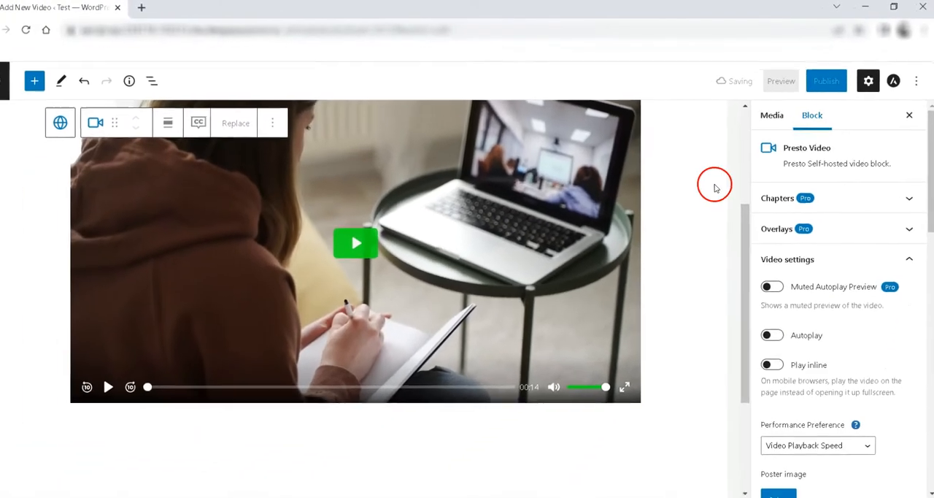
click(807, 102)
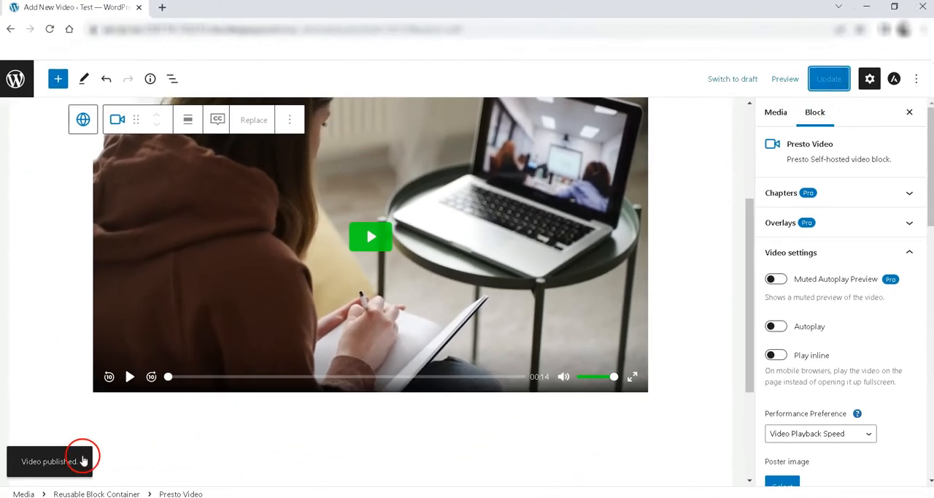
- Return to the Media Hub list and check the shortcode of each published video
click(15, 78)
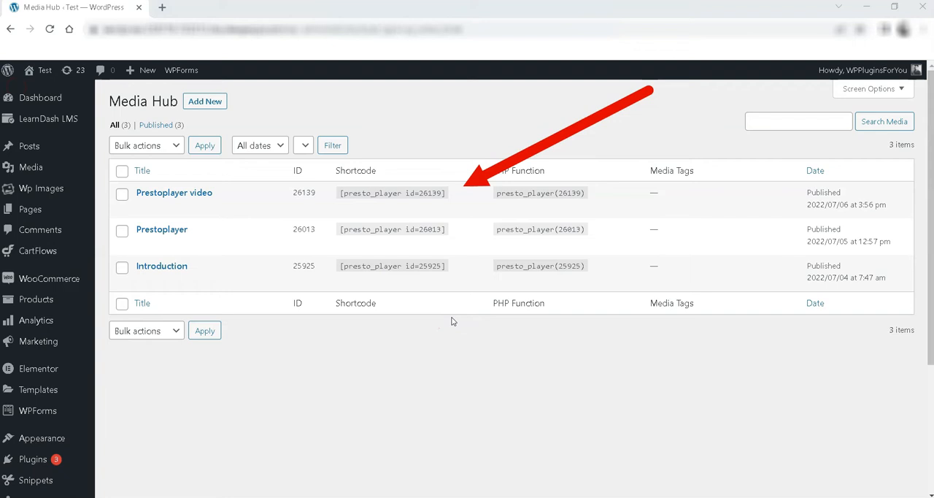
drag(340, 196, 447, 196)
drag(353, 226, 461, 232)
drag(339, 266, 465, 265)
click(471, 385)
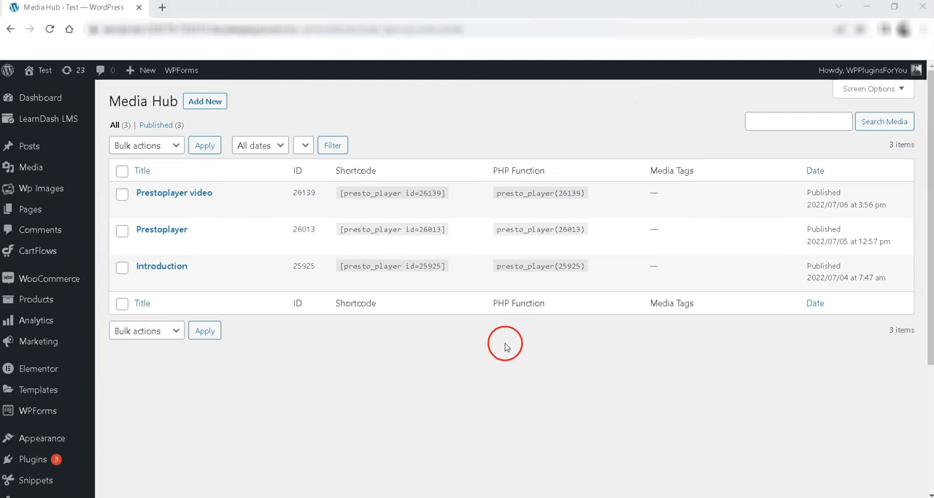
- Download the demo CSV from the LearnDash Courses Importer page and open courseimport.csv in Excel
mouse_move(63, 123)
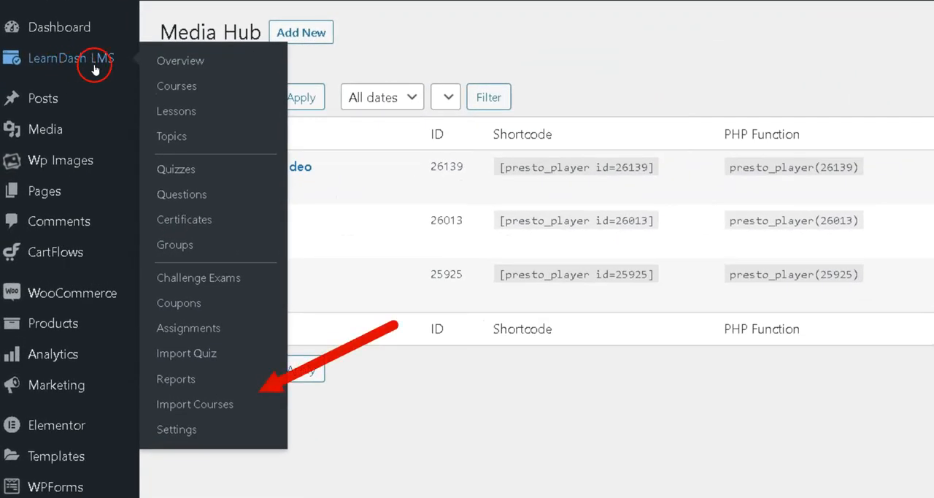
click(198, 404)
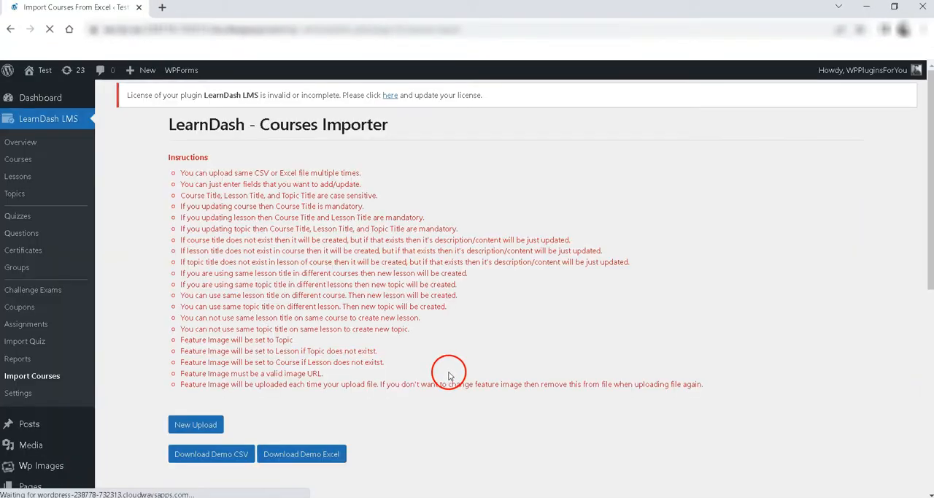
scroll(438, 371, down, 2)
click(205, 393)
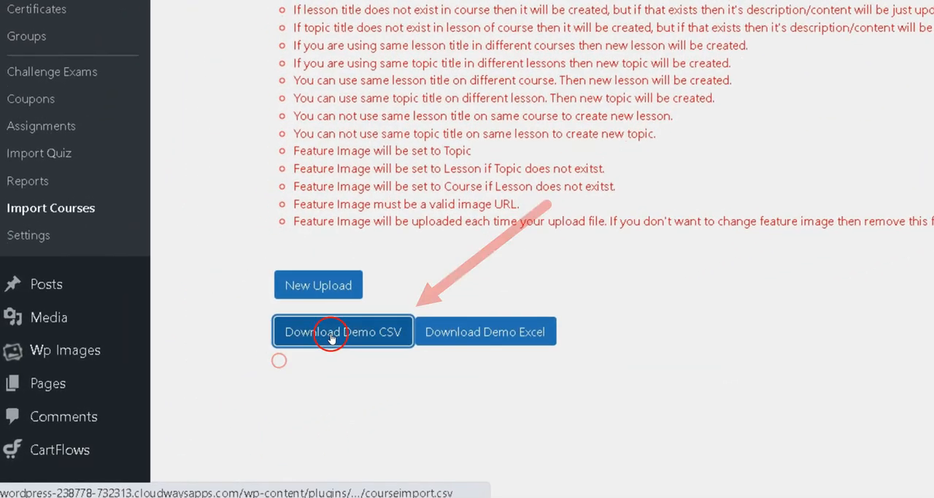
click(138, 480)
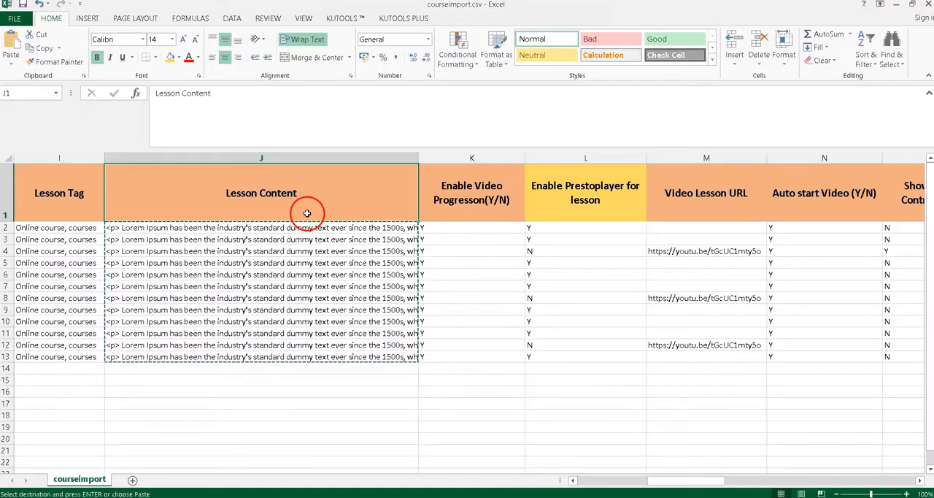
- Examine where the presto_player shortcode sits within the Lesson Content cells of the first lessons
click(242, 227)
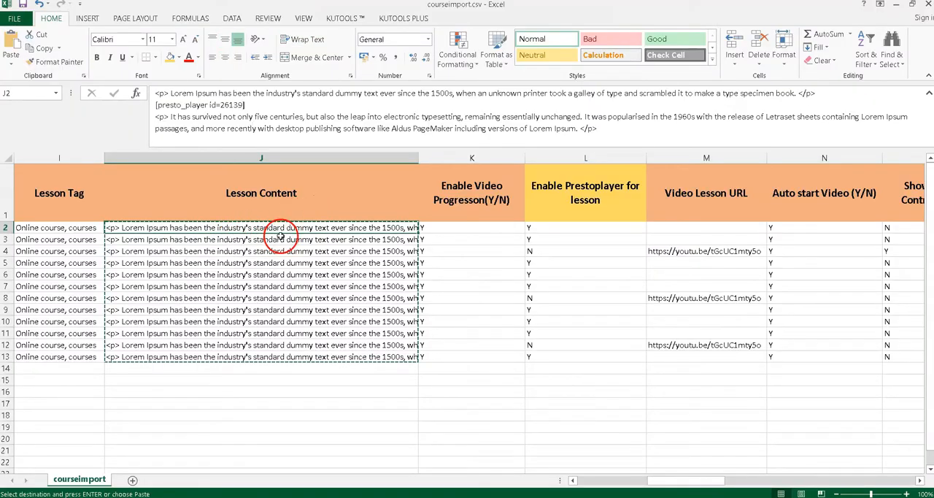
drag(253, 105, 151, 104)
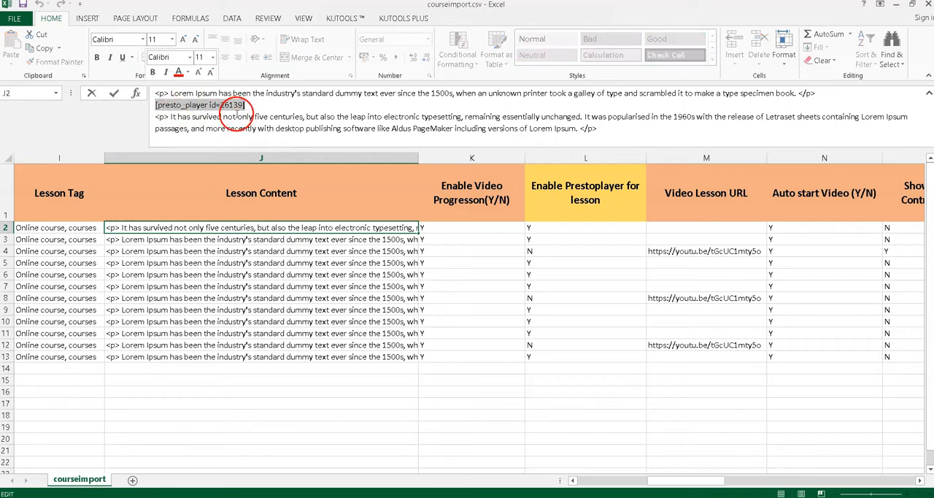
key(Return)
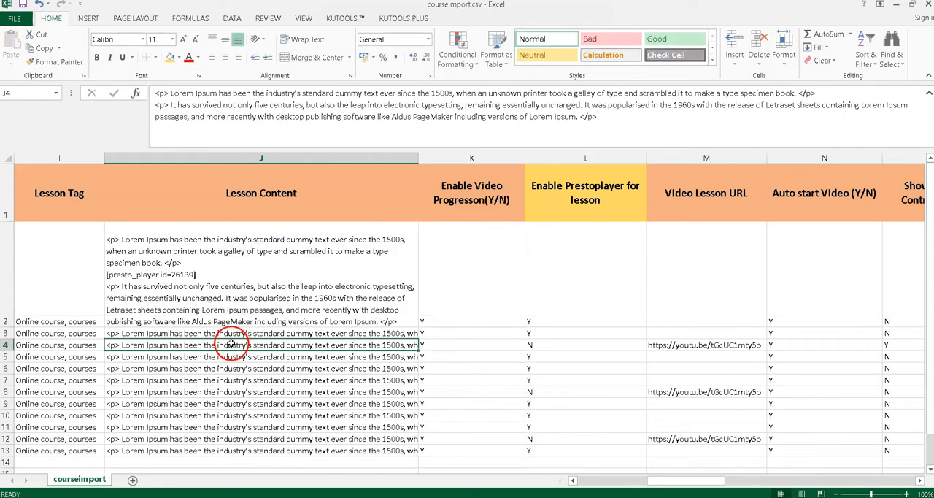
drag(253, 103, 146, 104)
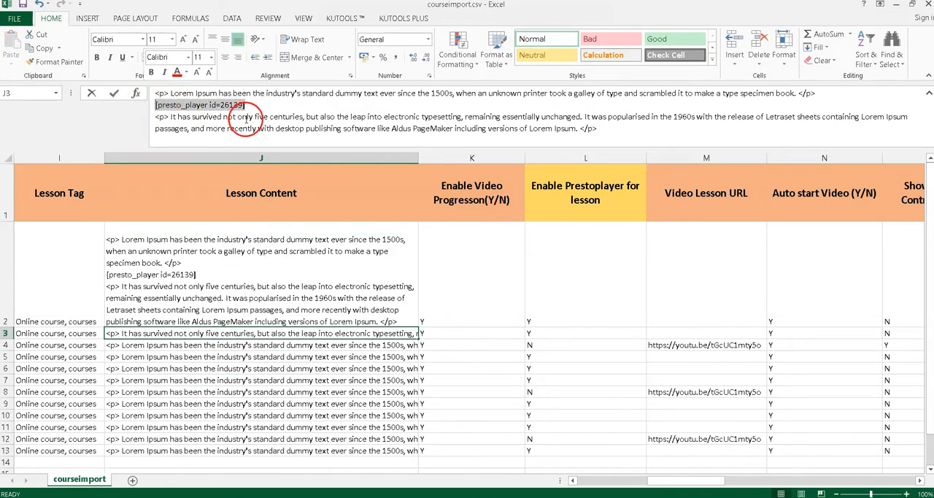
click(285, 391)
scroll(279, 378, down, 1)
click(235, 232)
drag(248, 105, 152, 105)
click(296, 319)
scroll(467, 350, up, 1)
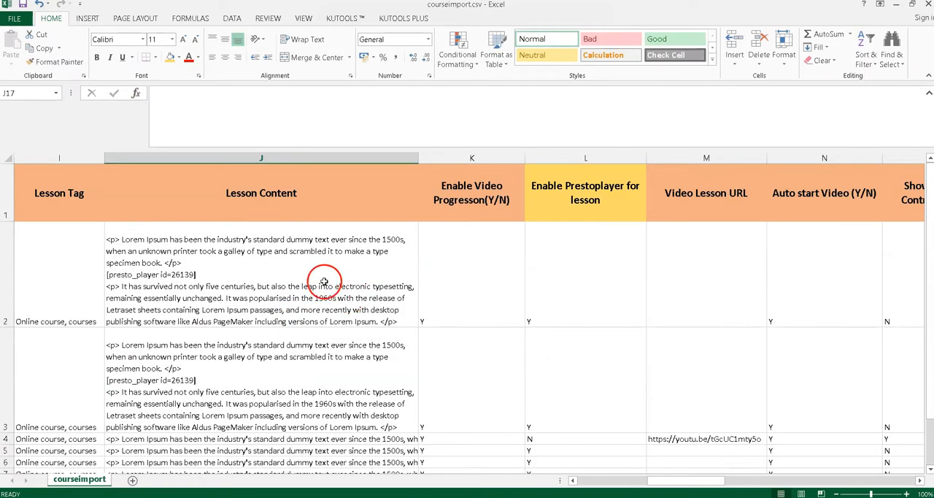
- Turn off text wrapping in the expanded Lesson Content cells and select the last lesson's content
drag(323, 283, 290, 348)
scroll(306, 313, down, 1)
click(286, 38)
scroll(287, 288, up, 1)
click(409, 356)
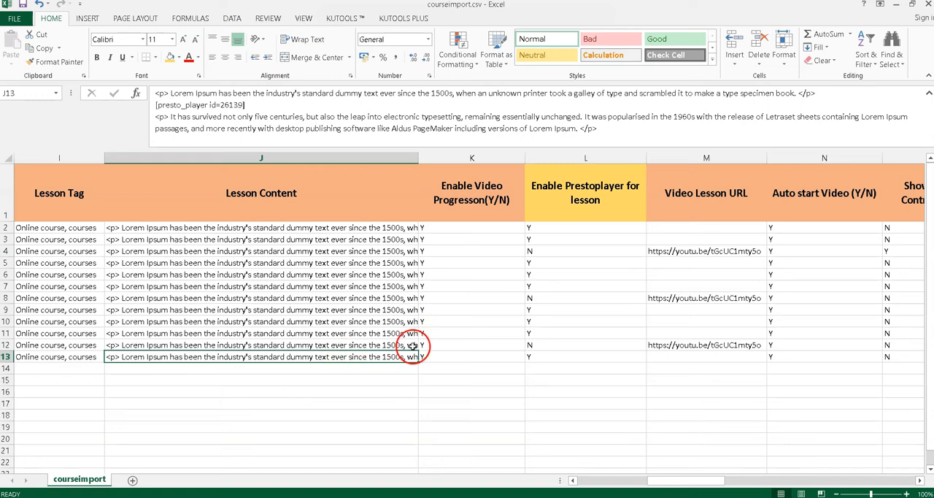
- Check the Topic Content column for the presto_player shortcode in several topic rows
drag(686, 480, 781, 478)
click(568, 205)
click(511, 273)
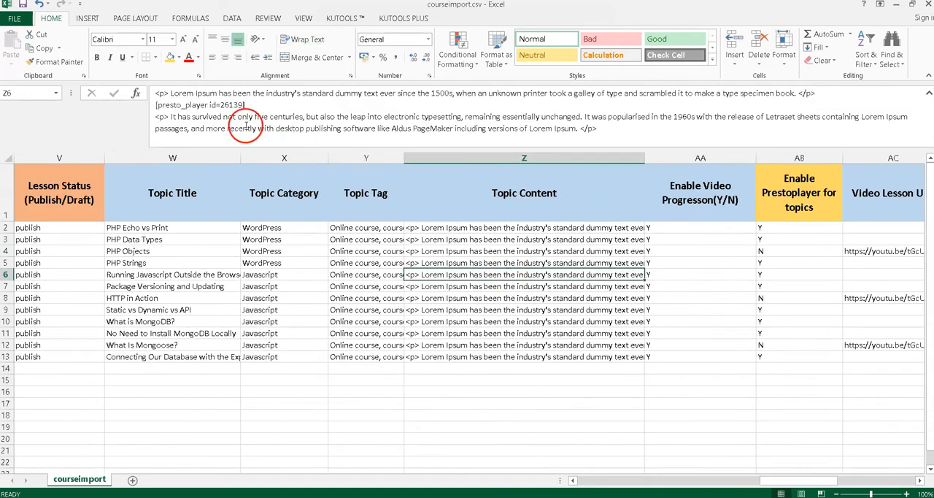
click(517, 306)
click(493, 333)
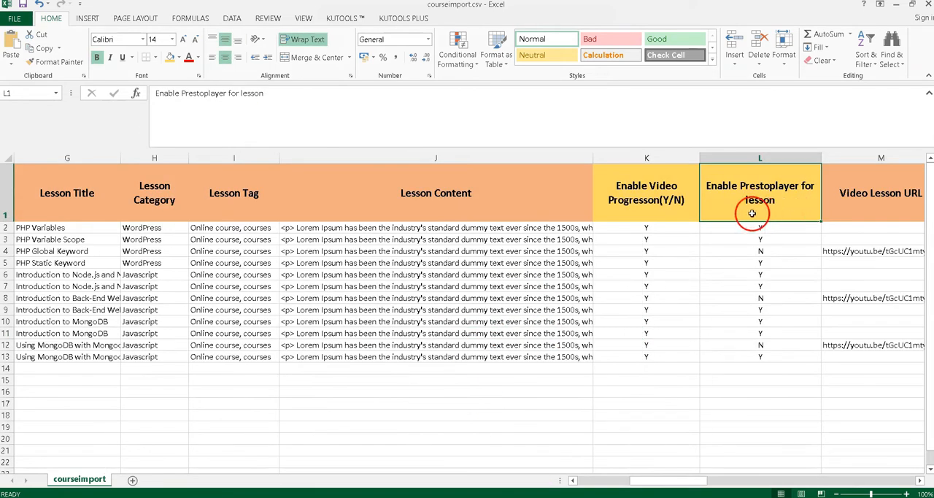
- Review the lesson values under Enable Prestoplayer for lesson and Enable Video Progression
drag(763, 226, 772, 279)
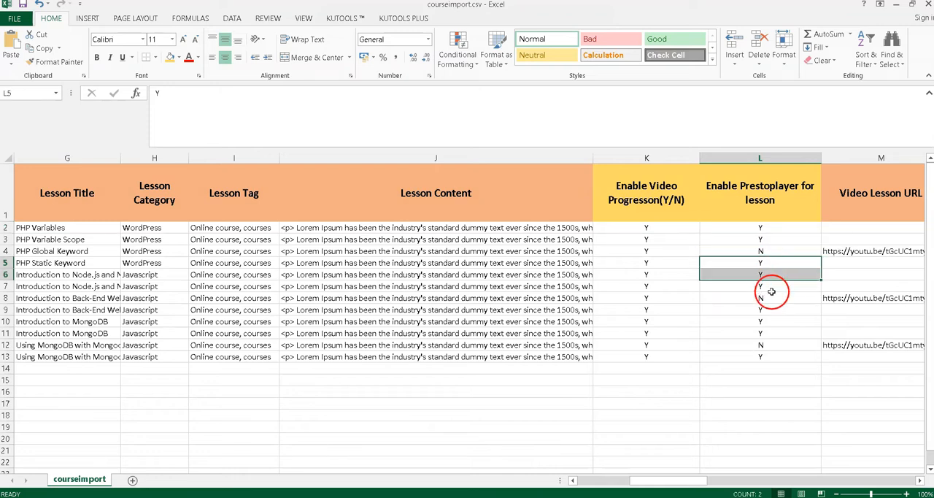
drag(769, 333, 767, 345)
click(632, 213)
drag(667, 228, 672, 368)
- Review the topic values under Enable Video Progression and Enable Prestoplayer for topics
drag(683, 481, 832, 479)
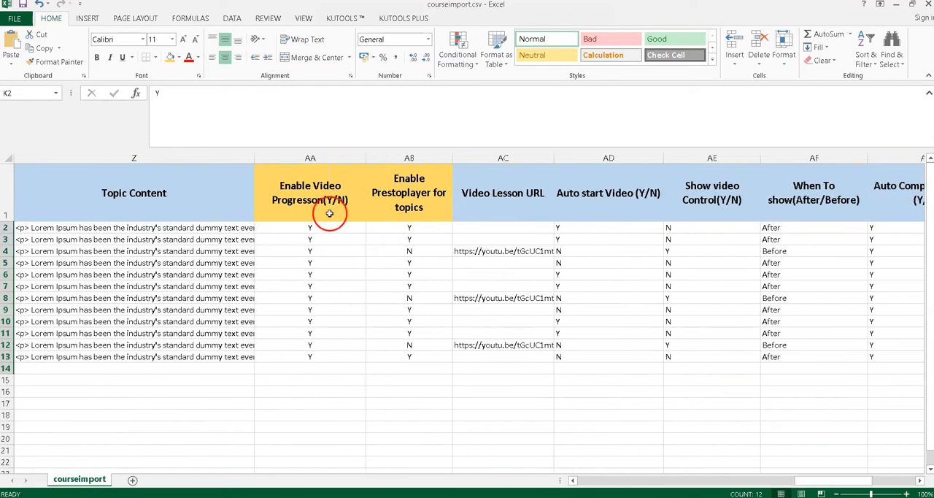
click(332, 215)
drag(338, 228, 338, 345)
click(409, 182)
drag(409, 263, 411, 286)
drag(415, 322, 408, 358)
click(408, 359)
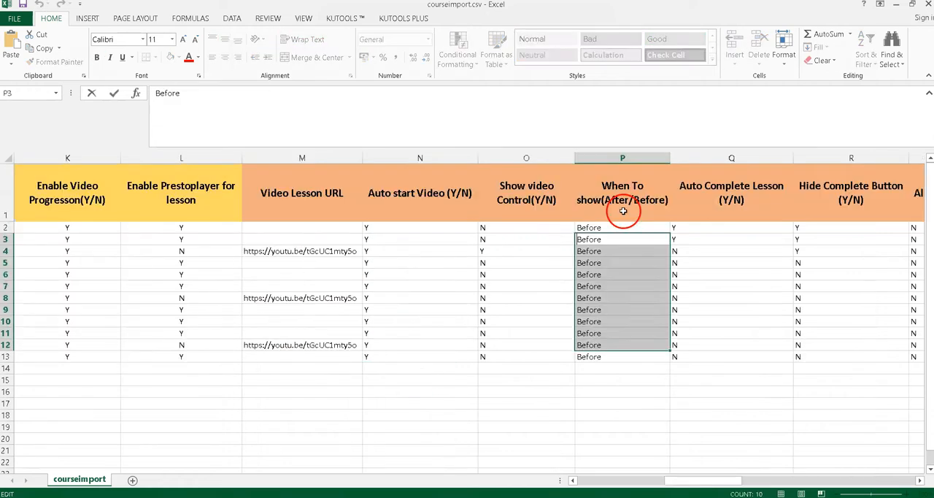
- Check the lessons' When To show (After/Before) column for all course rows
click(622, 211)
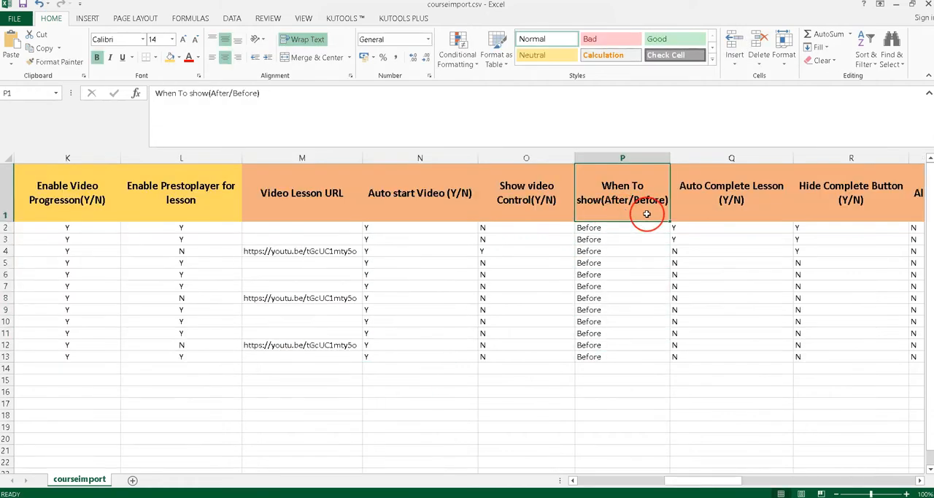
drag(640, 231, 632, 369)
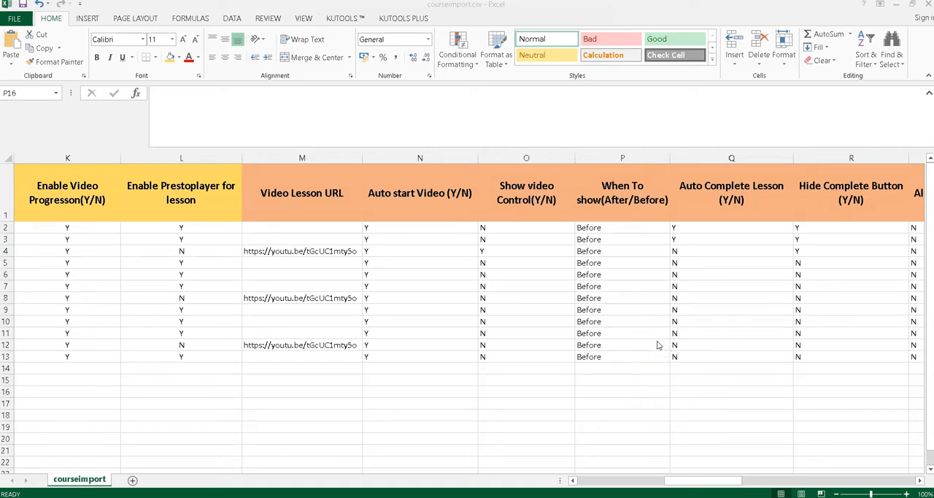
- Check the lessons' When To show values and compare Enable Prestoplayer for lesson with the Video Lesson URL cells row by row
drag(661, 227, 627, 358)
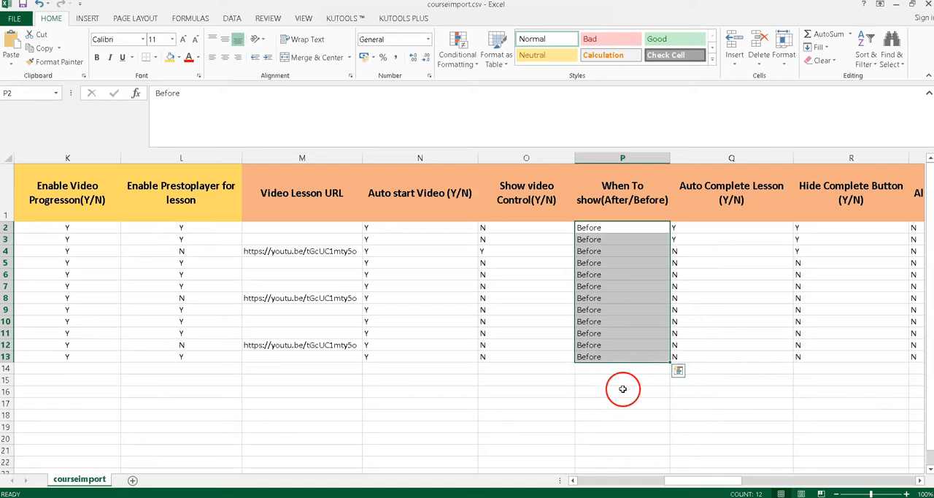
drag(620, 230, 619, 355)
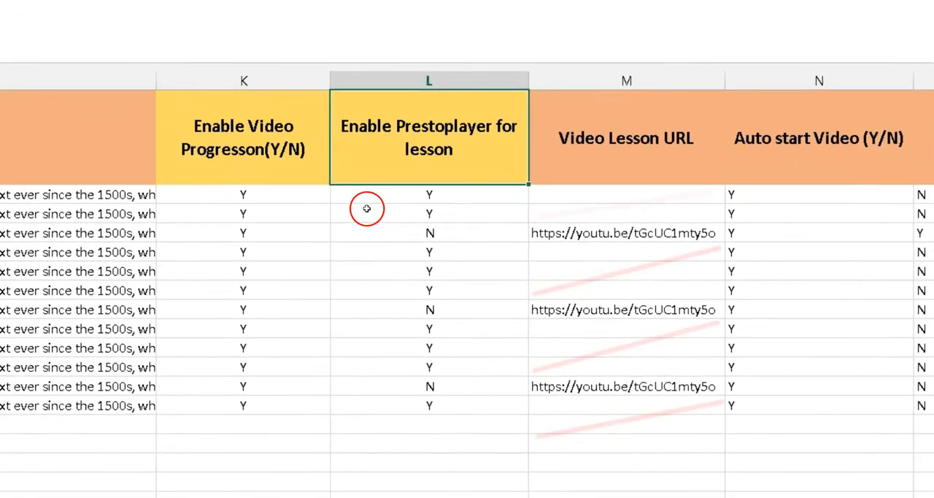
drag(456, 197, 452, 215)
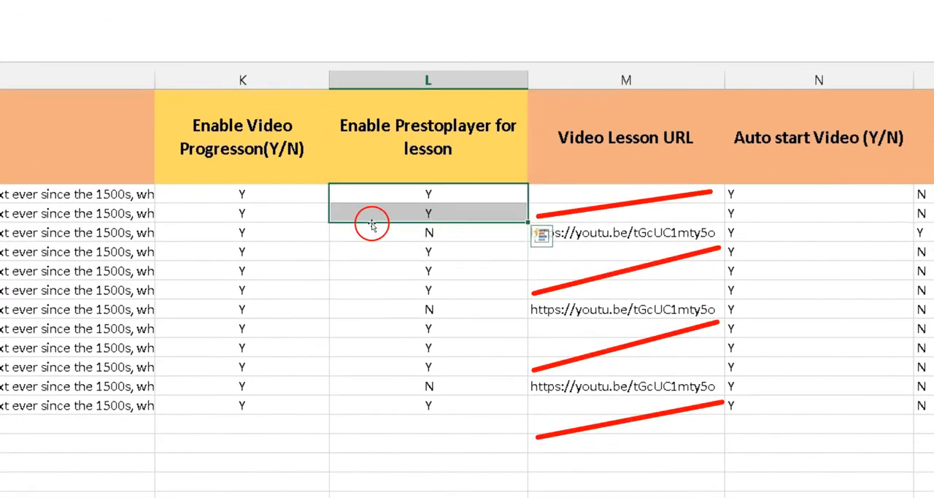
drag(570, 195, 572, 211)
mouse_move(465, 255)
mouse_down()
mouse_move(464, 266)
mouse_move(477, 269)
mouse_up()
drag(572, 261, 563, 273)
drag(474, 328, 470, 362)
drag(555, 330, 556, 372)
click(447, 407)
click(598, 408)
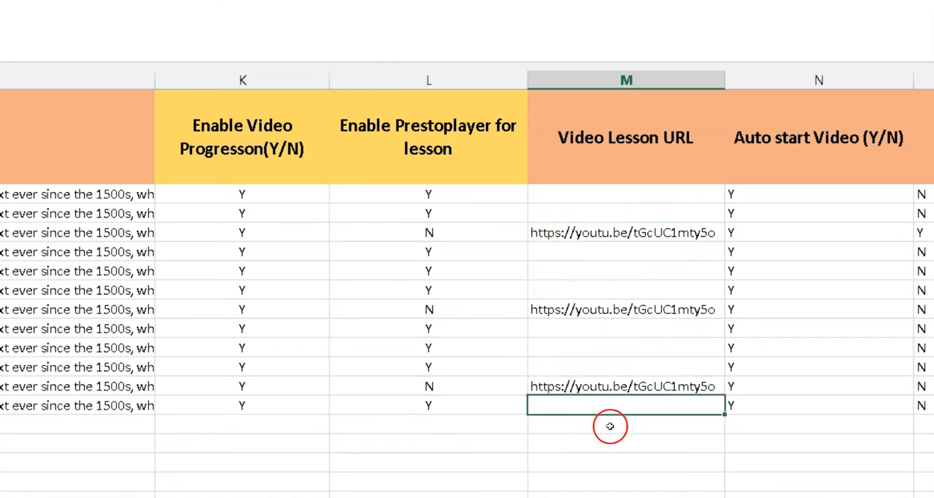
- Compare Enable Prestoplayer for topics with the topics' Video Lesson URL cells across the course rows
scroll(467, 292, right, 10)
scroll(467, 292, right, 5)
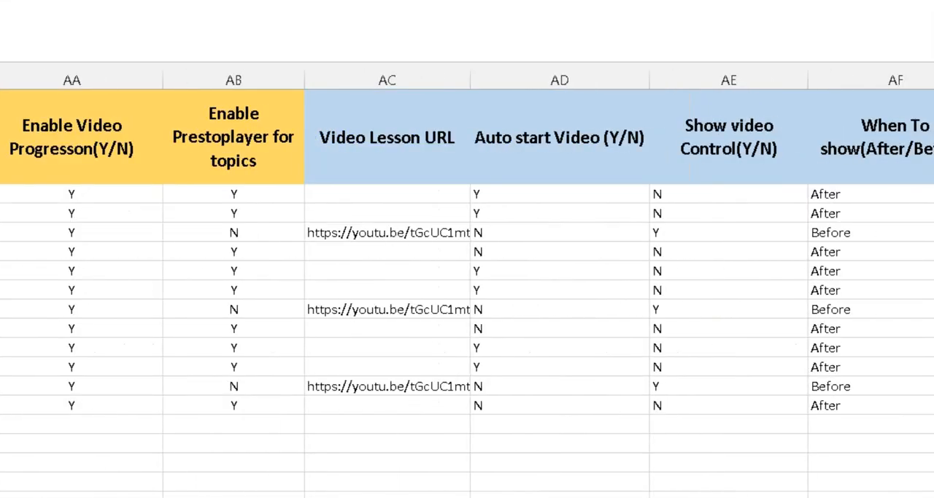
click(140, 167)
click(300, 170)
click(325, 198)
drag(309, 208, 310, 214)
drag(394, 194, 408, 204)
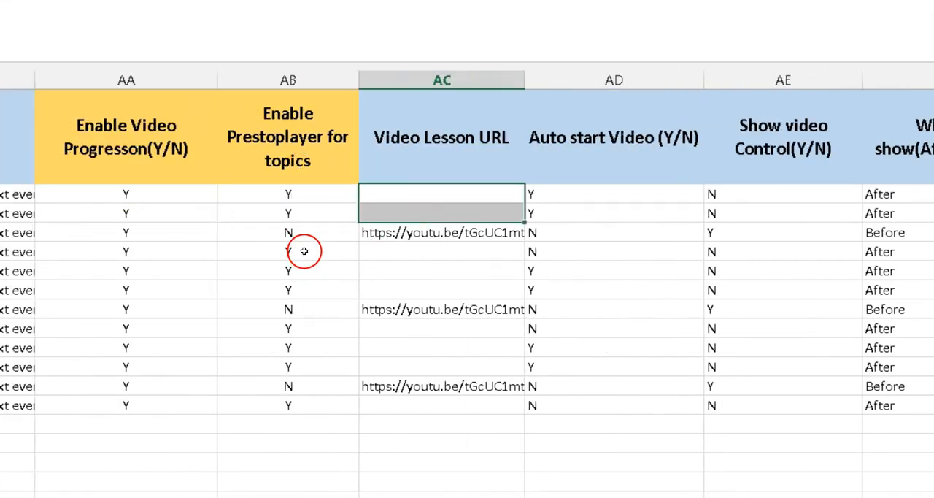
drag(304, 251, 346, 294)
drag(387, 252, 400, 290)
drag(303, 329, 317, 366)
drag(412, 328, 423, 367)
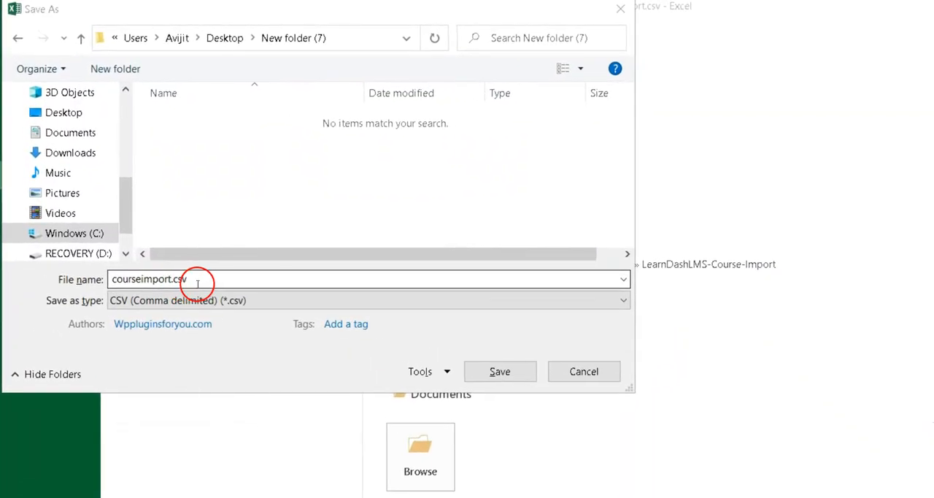
- Save the sheet as courseimport.csv in New folder (7), keeping the CSV (Comma delimited) format
click(500, 371)
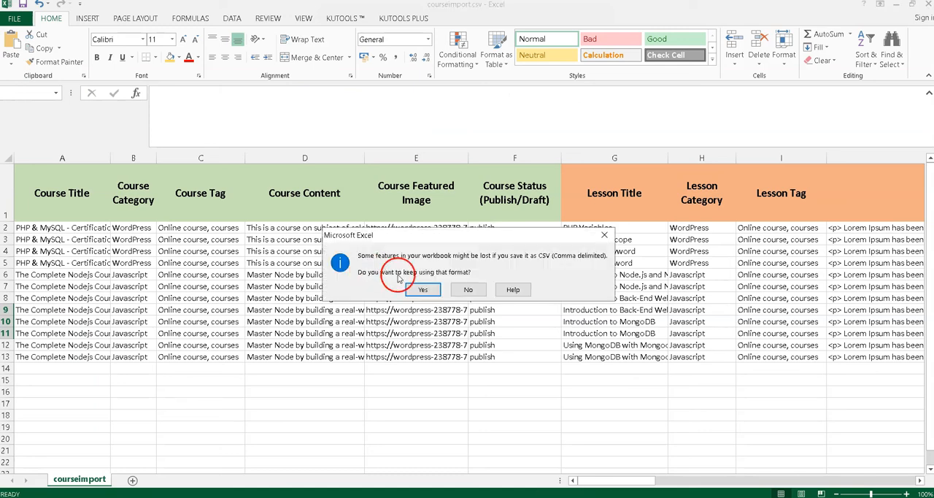
click(426, 291)
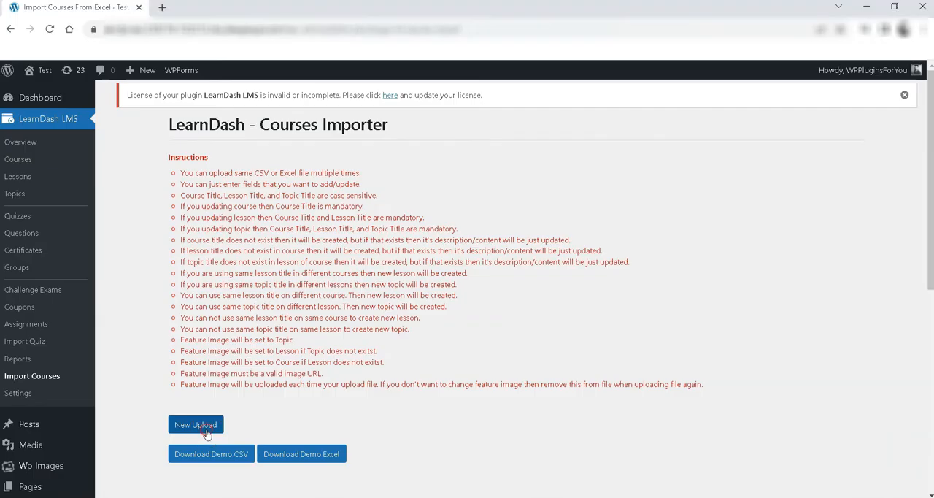
- Switch to the LearnDash Courses Importer in the browser, upload courseimport.csv and select it as the import file
click(182, 427)
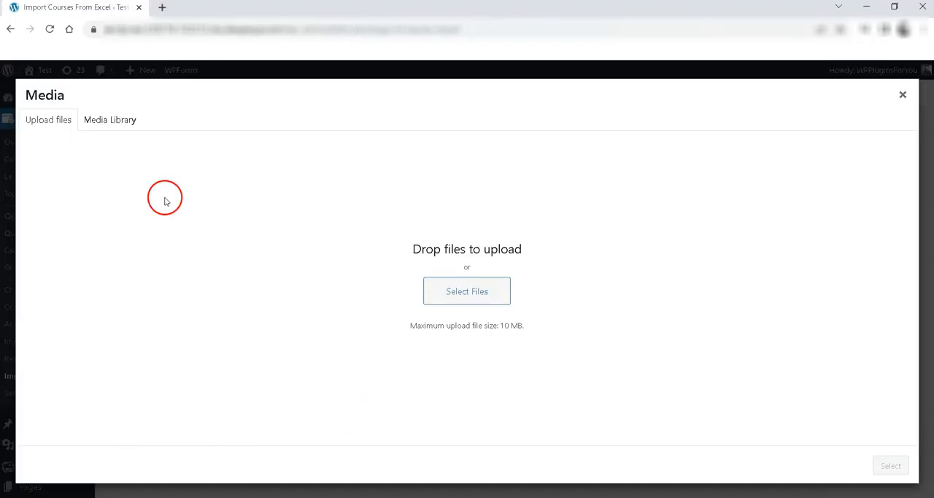
click(468, 295)
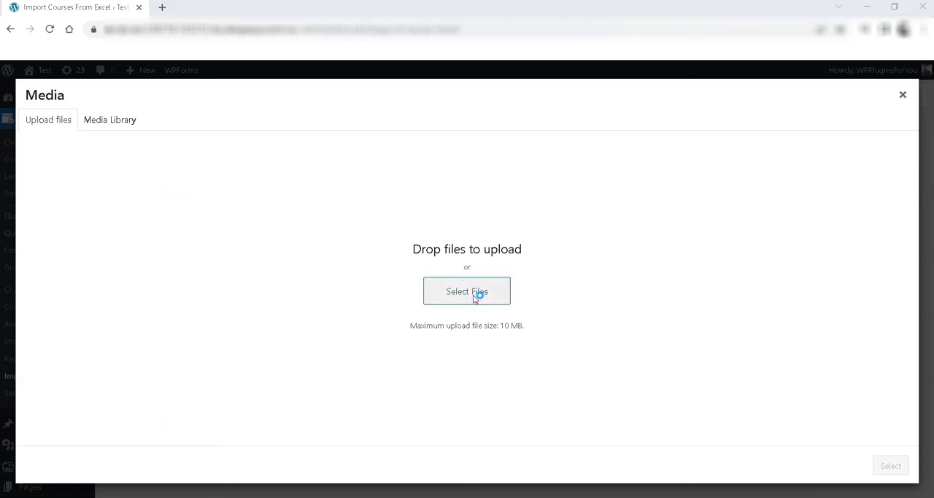
click(319, 222)
click(683, 381)
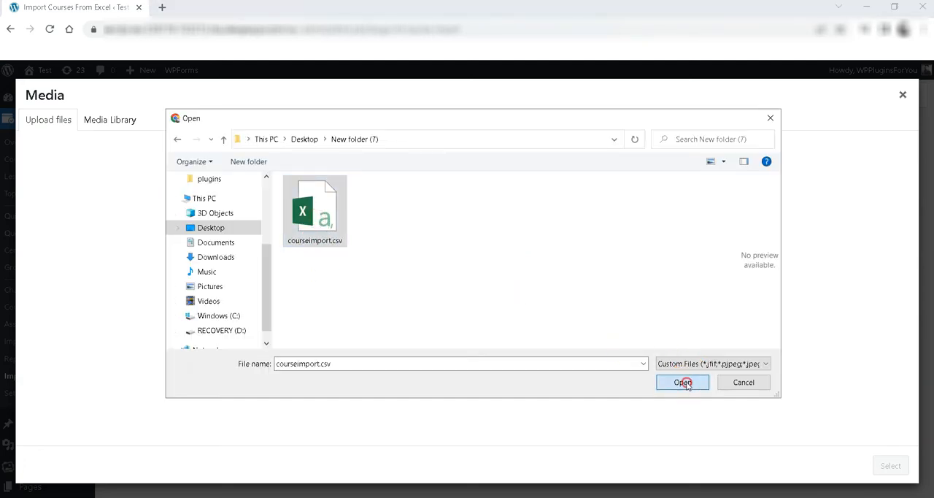
click(890, 467)
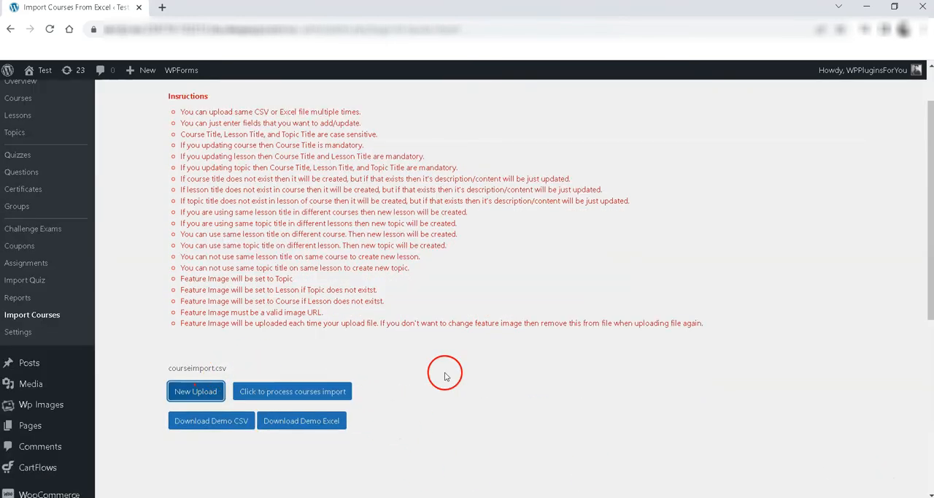
- Process the courses import from courseimport.csv and review the log of imported records
click(296, 396)
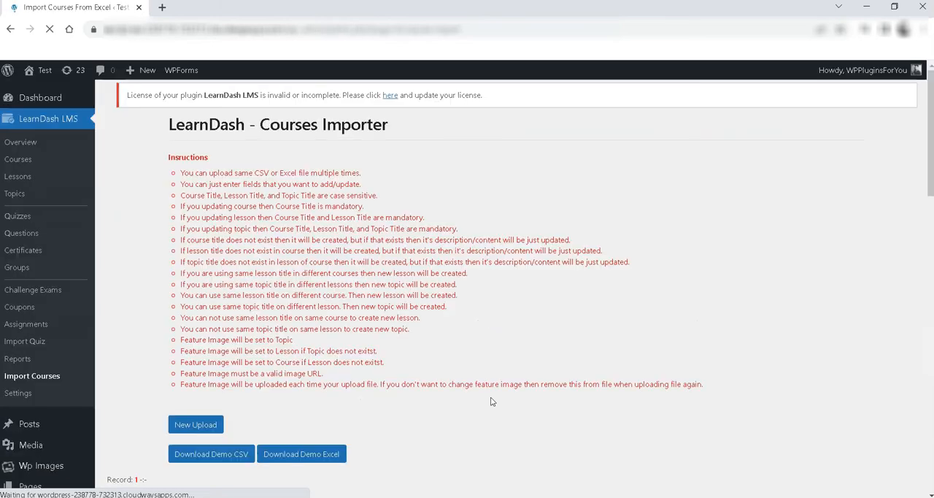
scroll(323, 381, down, 5)
scroll(271, 403, down, 10)
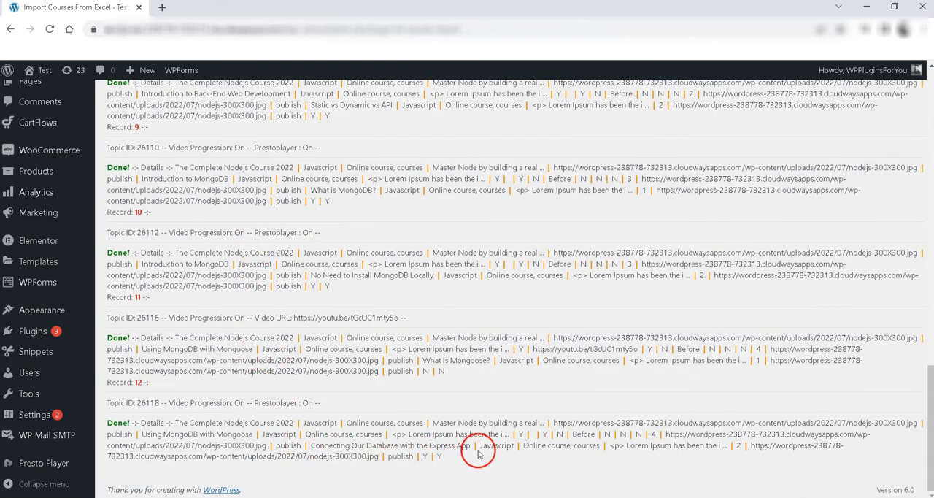
scroll(471, 456, up, 15)
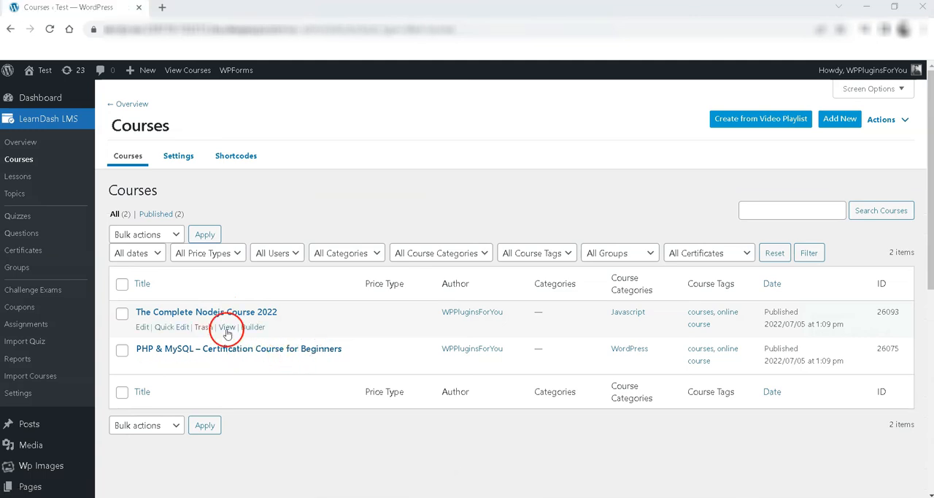
- View The Complete Nodejs Course 2022 in a new browser tab and open its Introduction to Node.js and NPM lesson
right_click(226, 326)
click(246, 336)
click(192, 8)
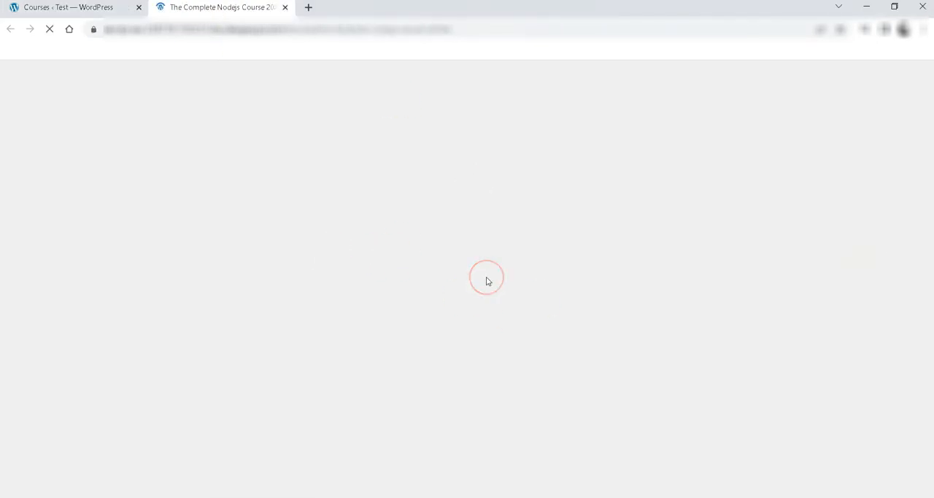
scroll(506, 294, down, 10)
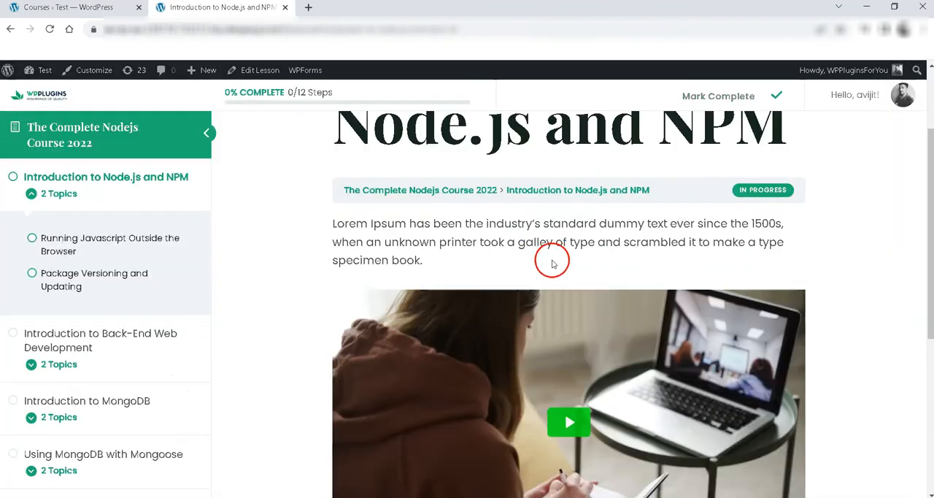
- Play and pause the video embedded in the Introduction to Node.js and NPM lesson
scroll(502, 257, down, 2)
scroll(502, 257, down, 2)
scroll(635, 445, up, 2)
click(569, 287)
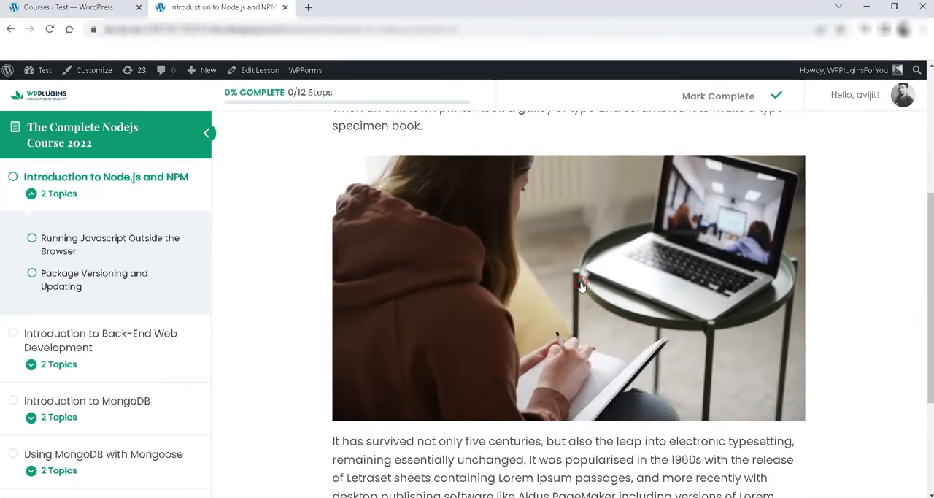
click(582, 308)
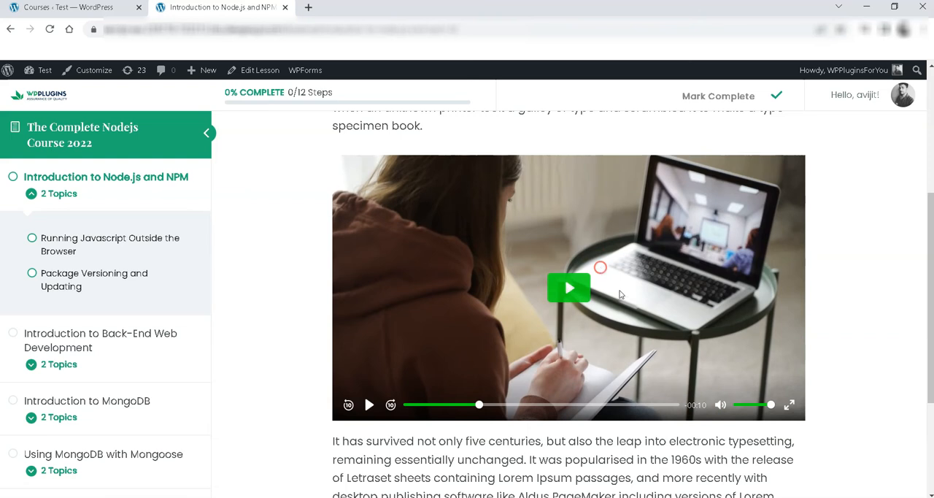
- Go to the next lesson, Introduction to Back-End Web Development, and bring up its video
scroll(400, 319, down, 2)
scroll(400, 319, down, 1)
click(748, 390)
scroll(602, 354, down, 4)
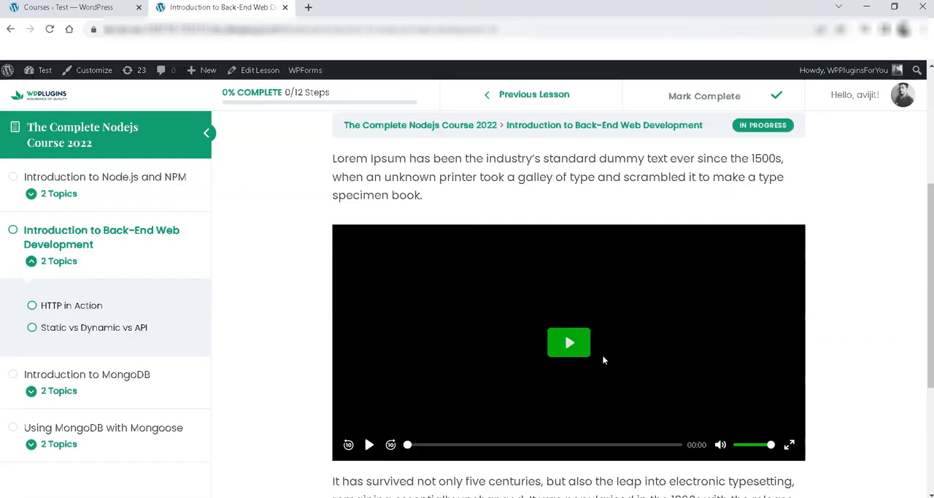
- Play the Introduction to Back-End Web Development lesson's video and skip to its end
click(573, 302)
scroll(648, 315, down, 2)
scroll(663, 284, up, 3)
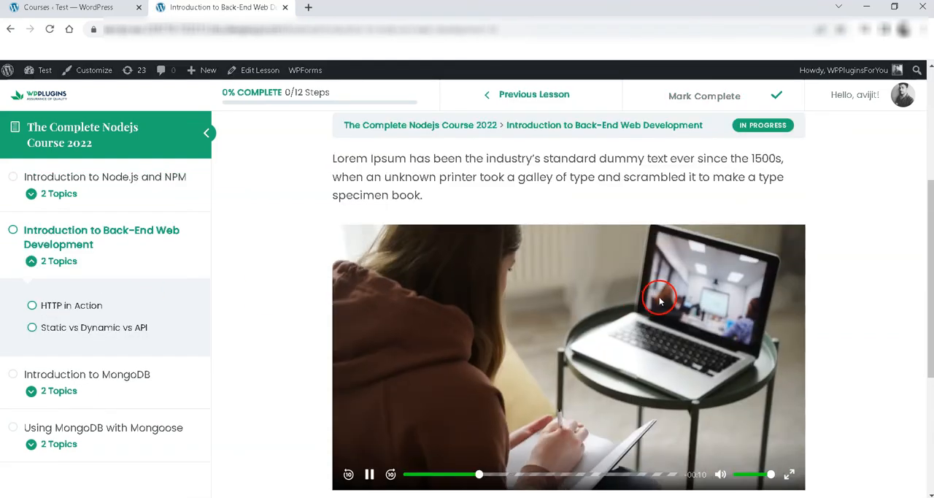
scroll(646, 300, up, 1)
scroll(594, 316, down, 3)
click(676, 352)
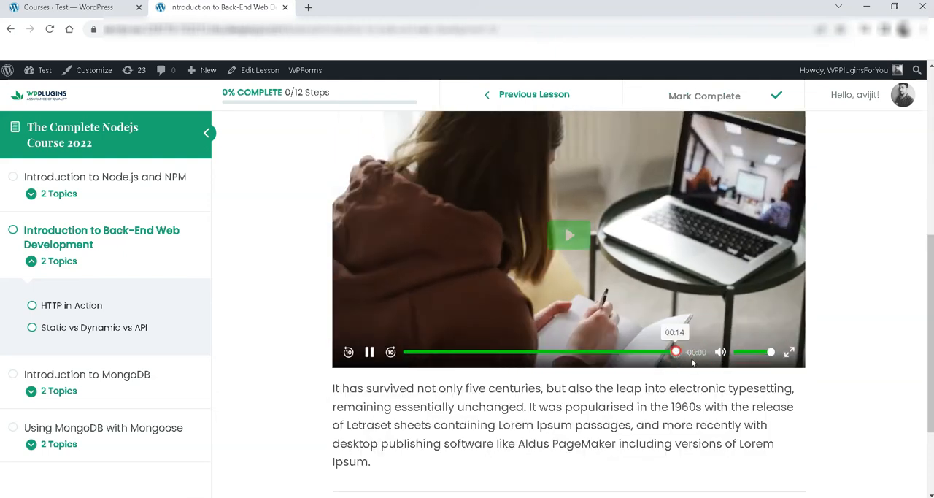
- Open the HTTP in Action topic and check its YouTube video and page content
scroll(648, 371, down, 4)
click(425, 288)
click(543, 286)
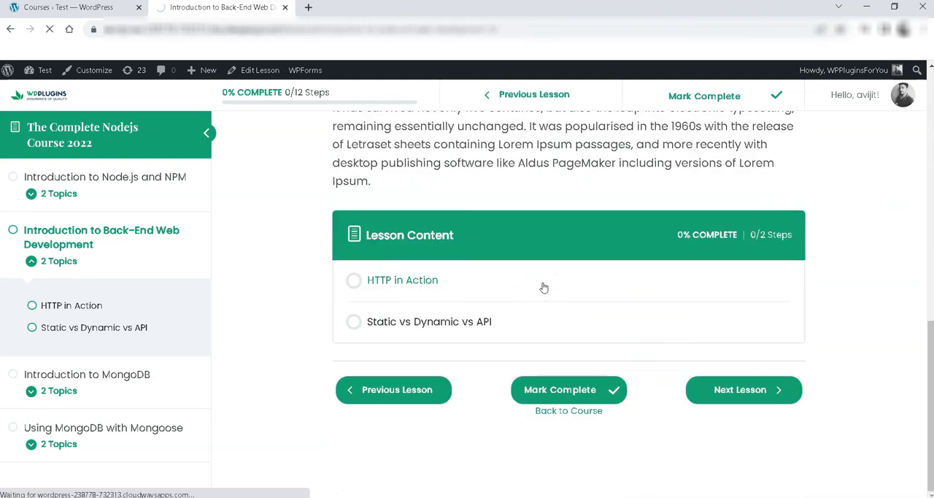
scroll(543, 284, down, 2)
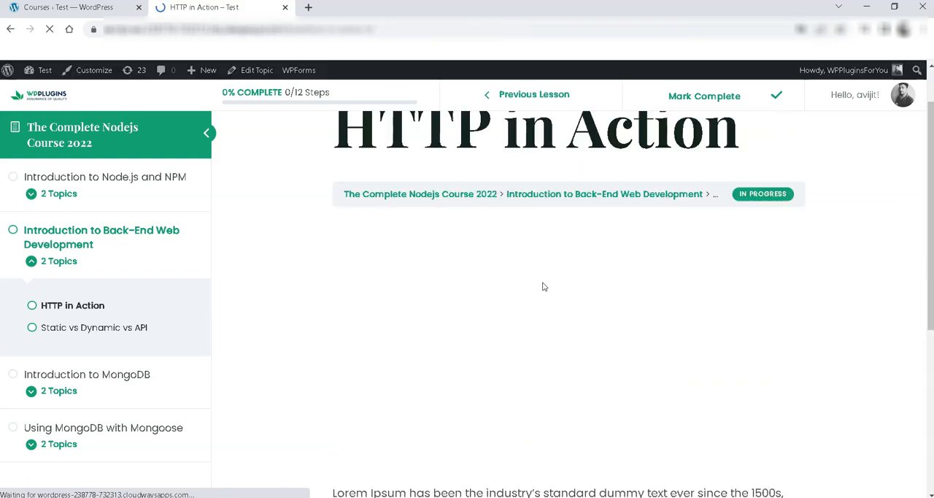
click(585, 302)
scroll(621, 300, down, 3)
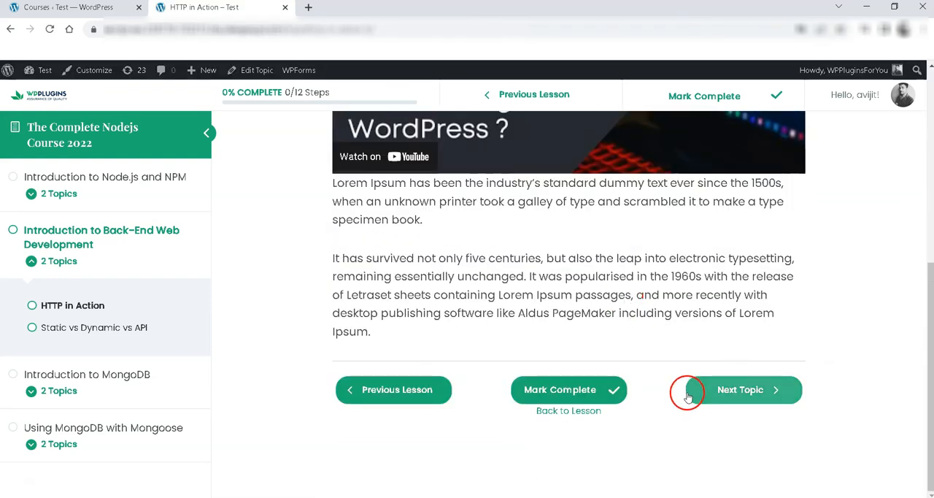
- Open the Static vs Dynamic vs API topic and play its embedded video
click(126, 328)
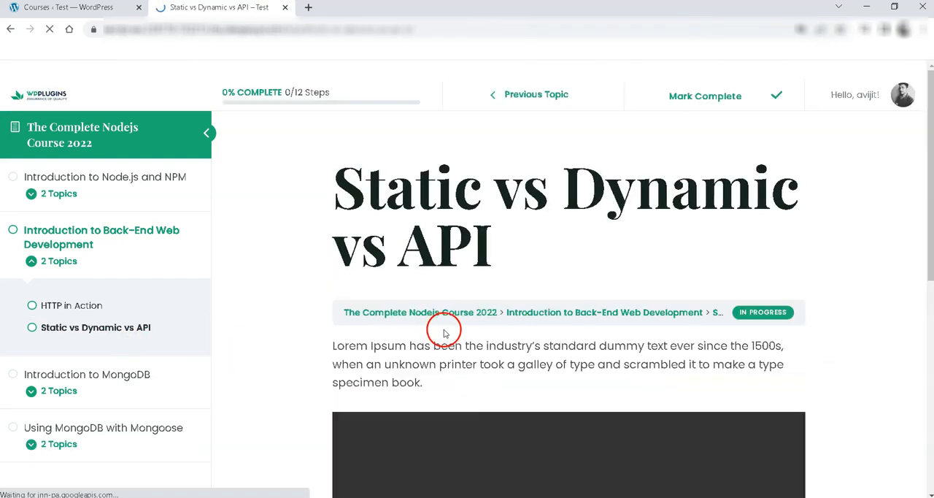
scroll(510, 328, down, 3)
click(573, 362)
scroll(510, 352, down, 2)
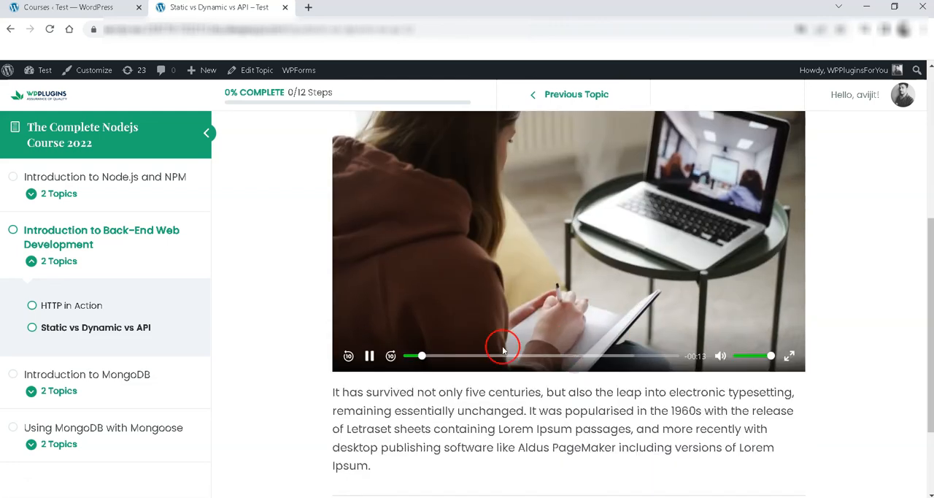
- Skip the Static vs Dynamic vs API topic's video to its end to test video progression
scroll(650, 353, down, 2)
scroll(668, 349, up, 2)
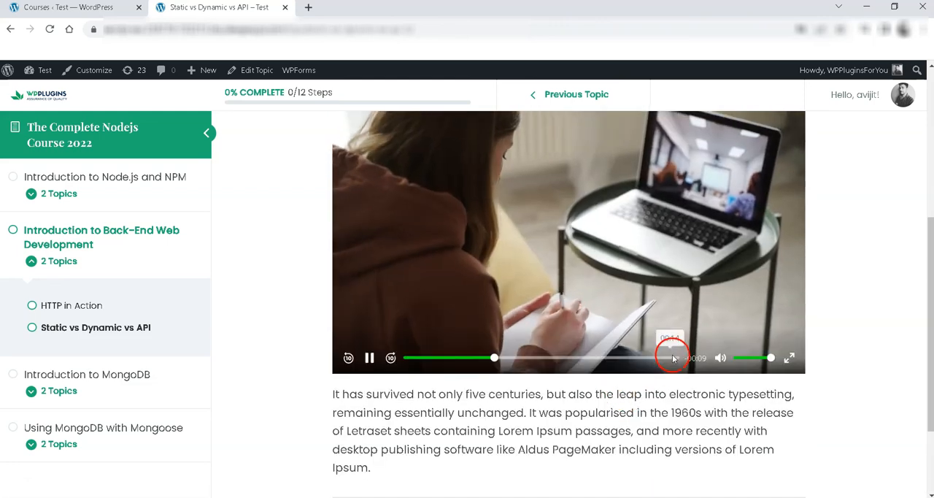
click(669, 358)
scroll(664, 380, up, 5)
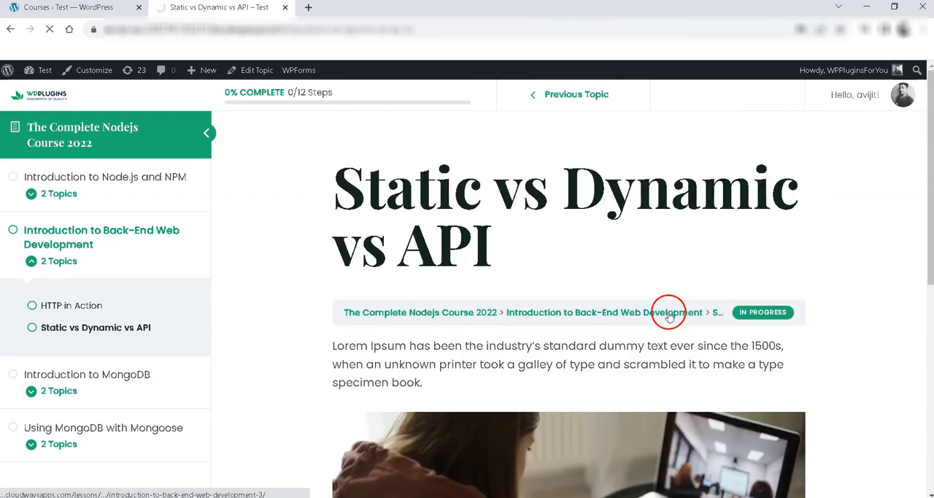
scroll(669, 315, down, 5)
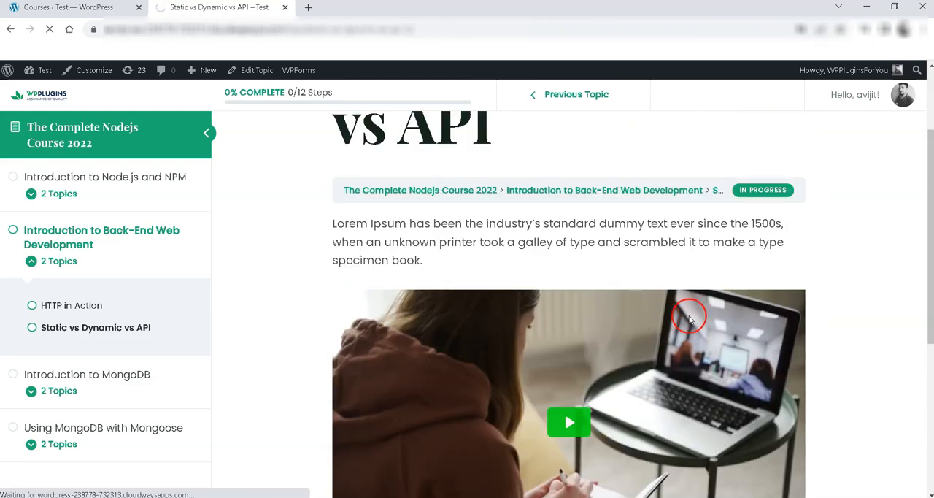